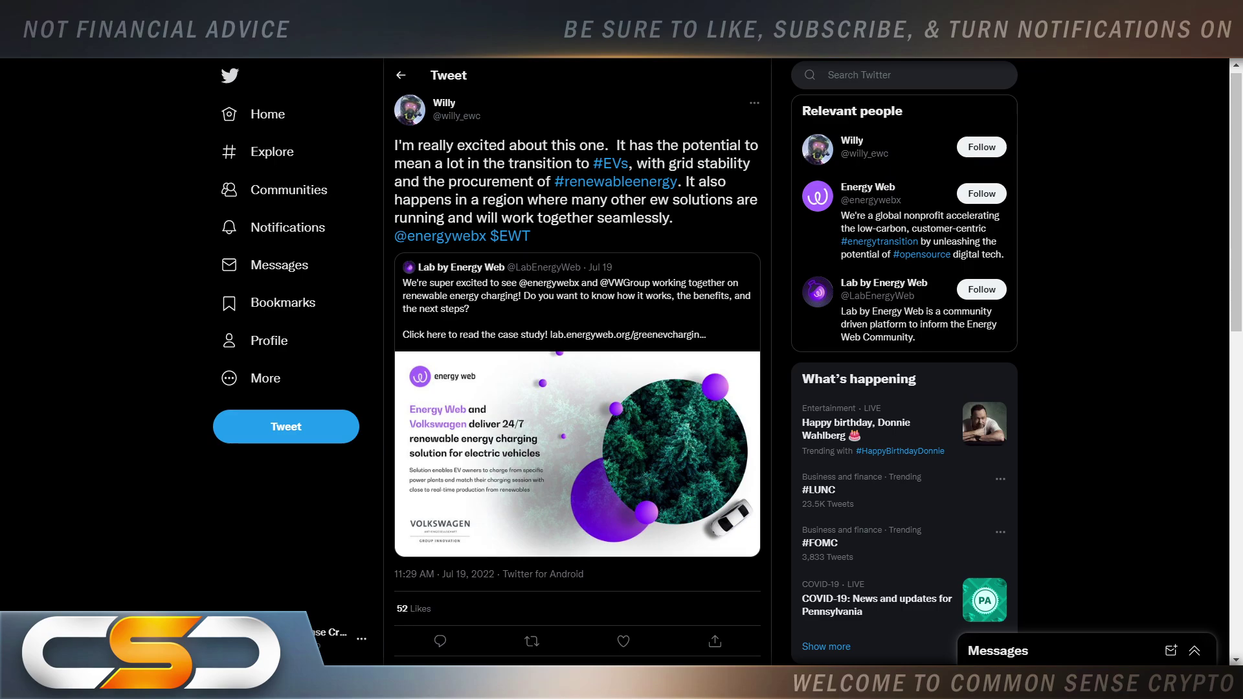
Enlarge the Energy Web–Volkswagen EV charging graphic from the quoted tweet to full size.
{"action": "left_click", "coordinate": [589, 413]}
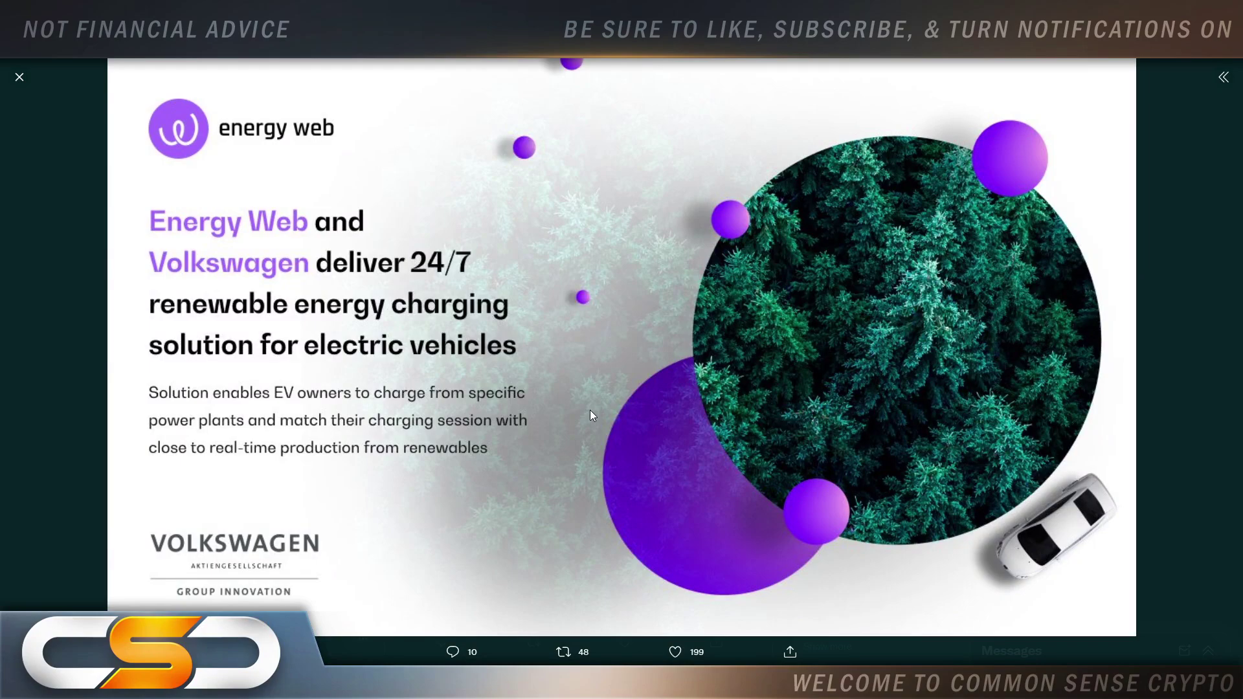